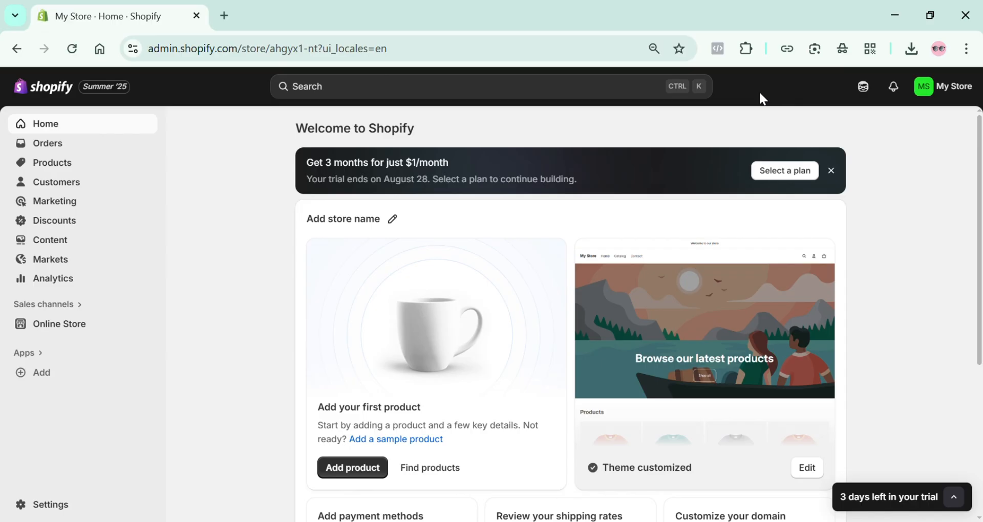
Dismiss the trial plan offer and open the store's domain customization settings
left_click(831, 171)
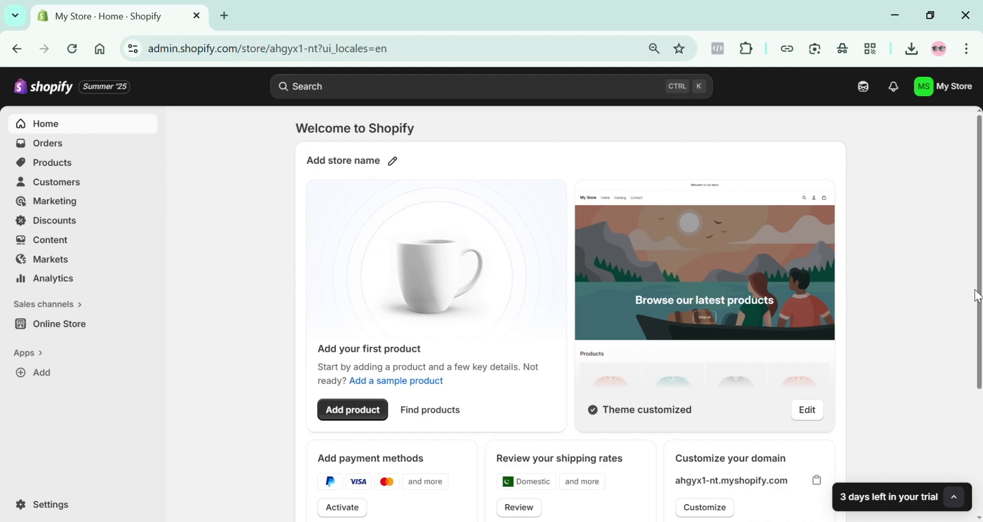
scroll(976, 297, "down", 5)
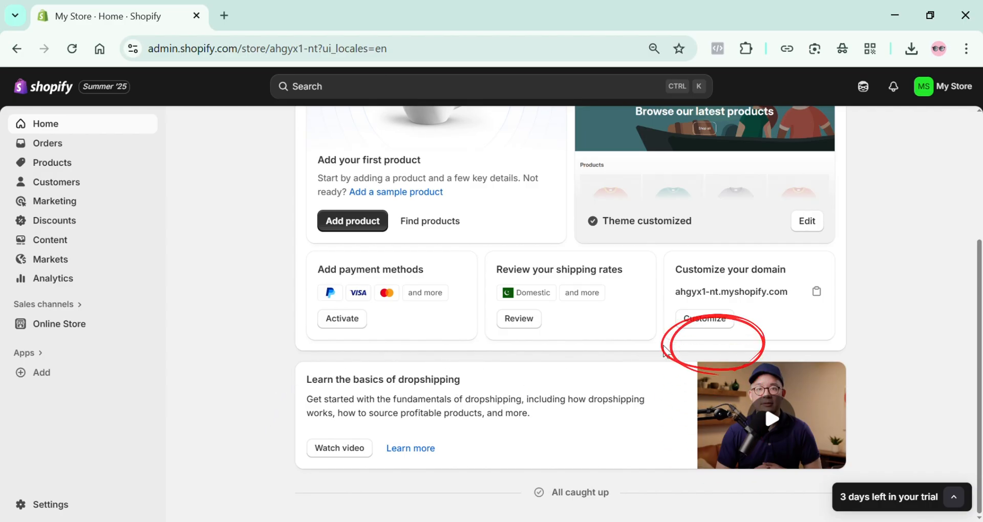
left_click(713, 324)
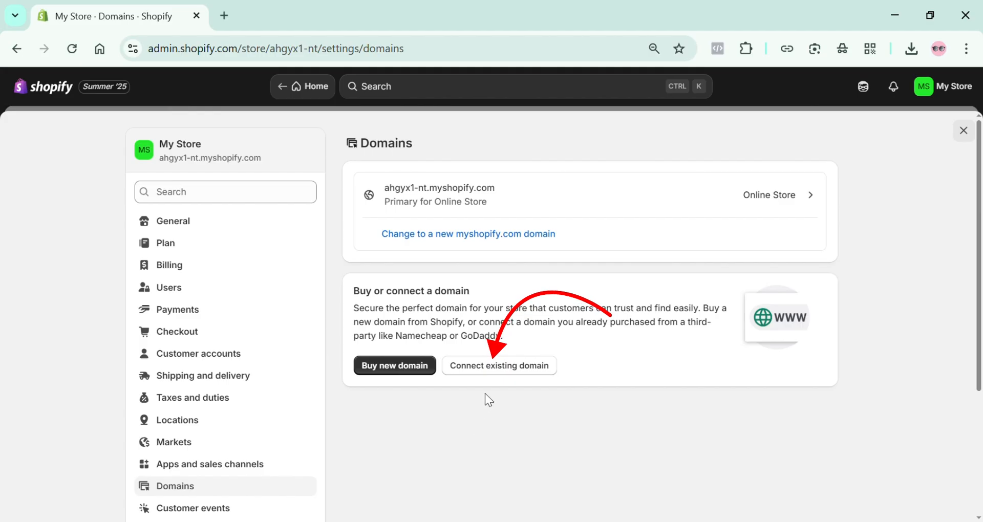
Start connecting the existing domain rosemart.shop to the store
left_click(501, 366)
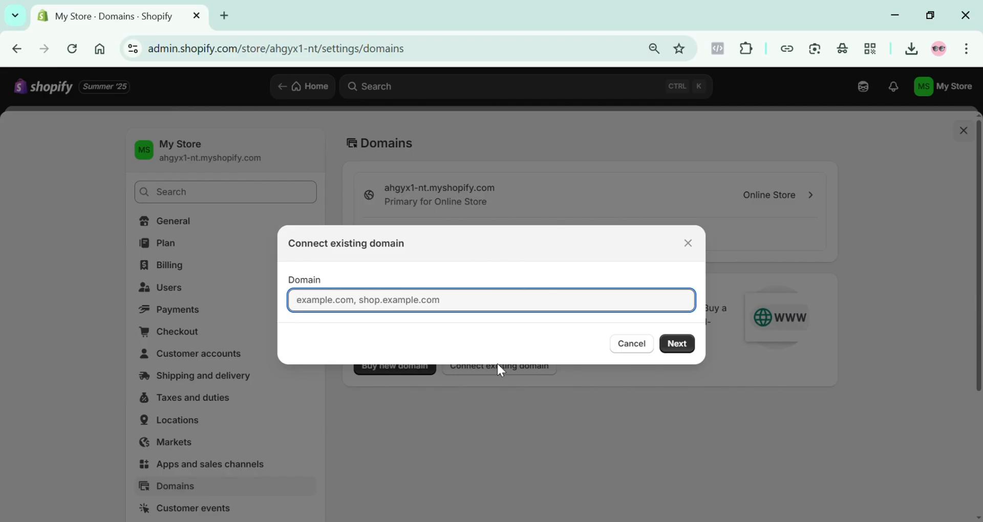
type("rosemart.shop")
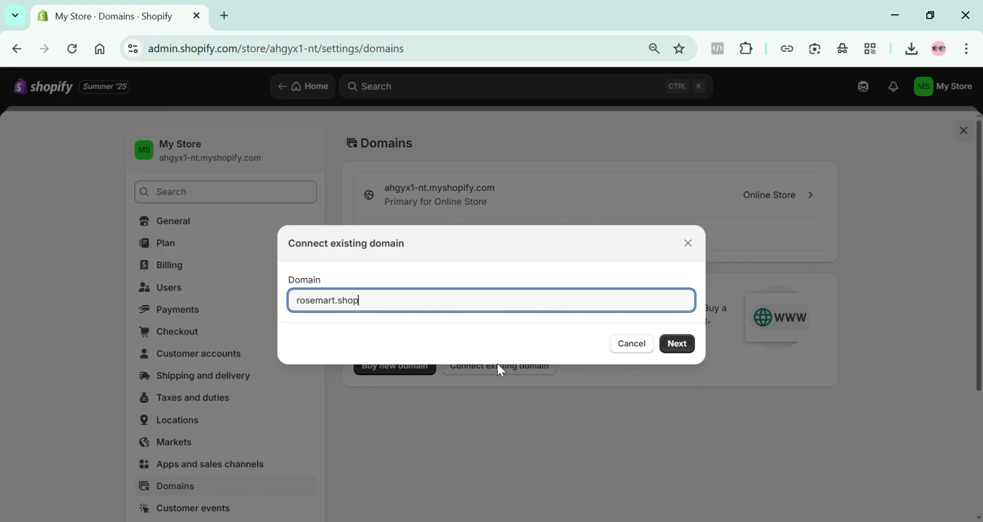
left_click(679, 348)
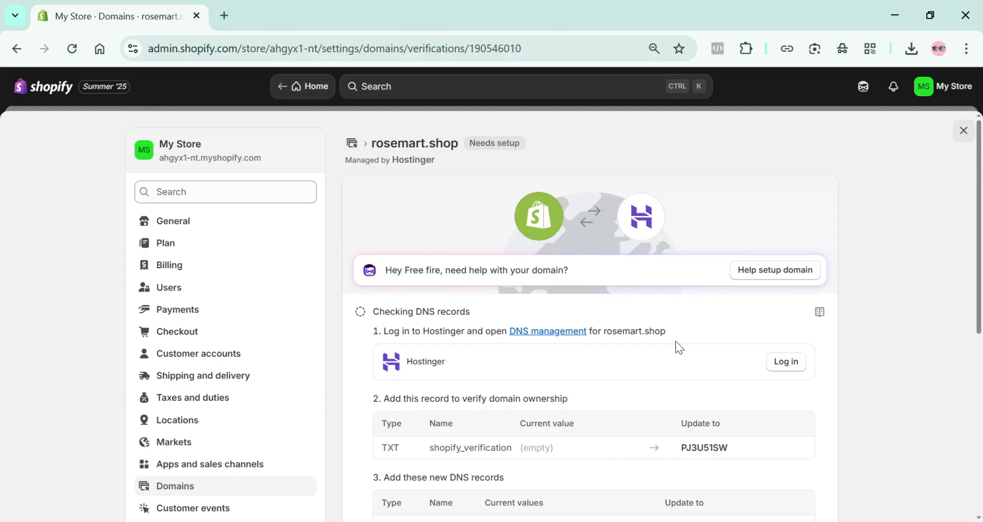
Open Hostinger's DNS management from the setup instructions and go to the DNS records of rosemart.shop
scroll(675, 342, "down", 2)
scroll(548, 268, "down", 1)
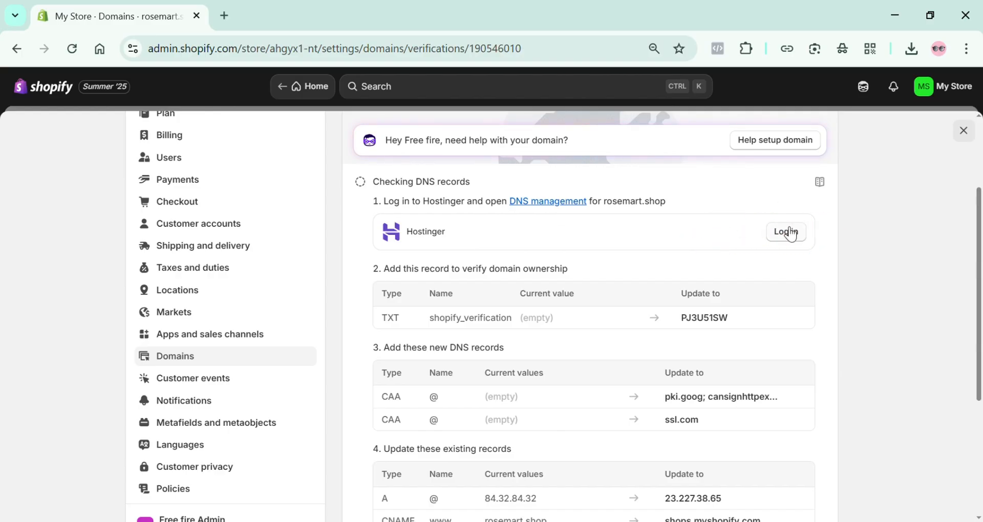
left_click(555, 204)
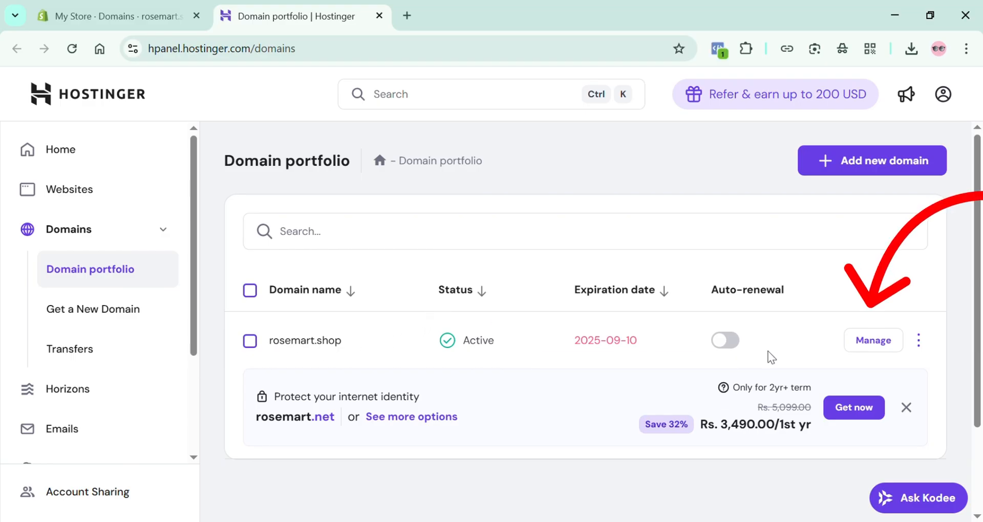
left_click(881, 340)
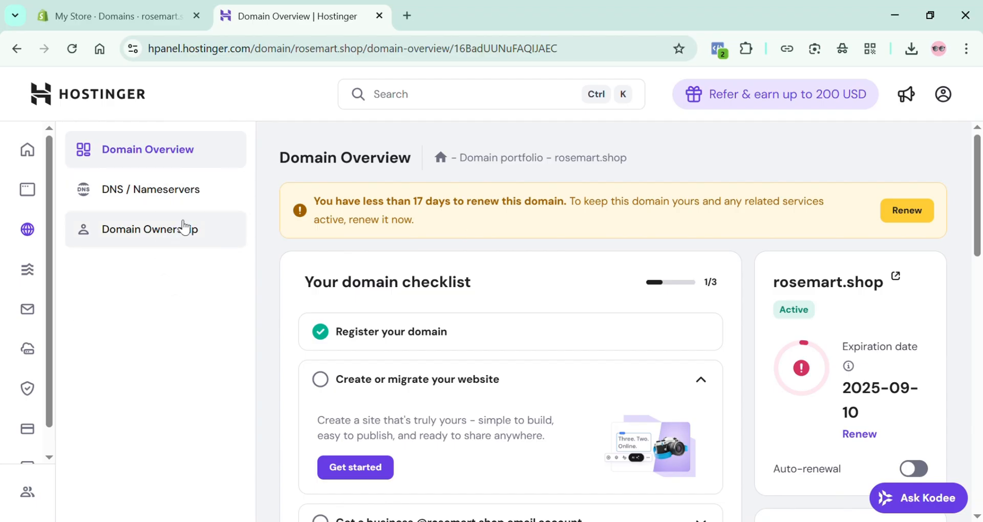
left_click(207, 199)
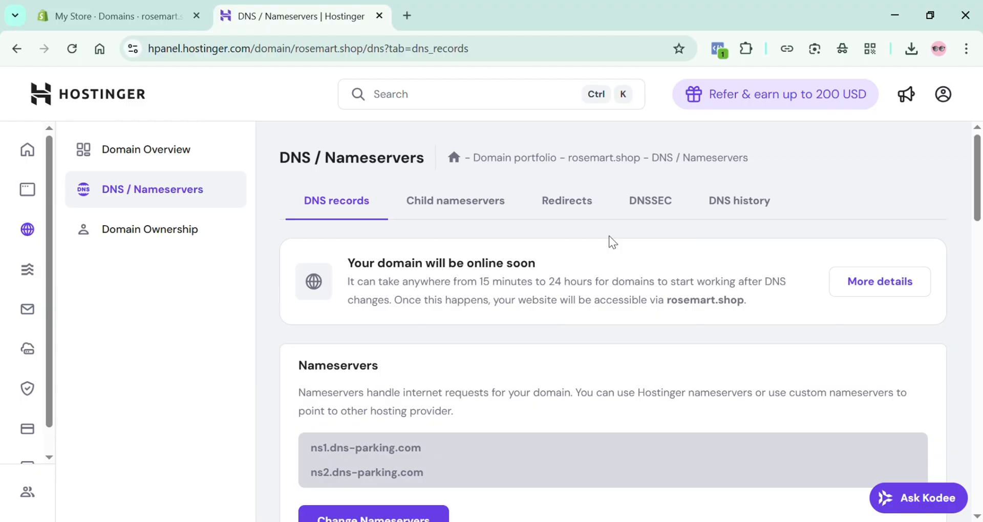
scroll(610, 236, "down", 15)
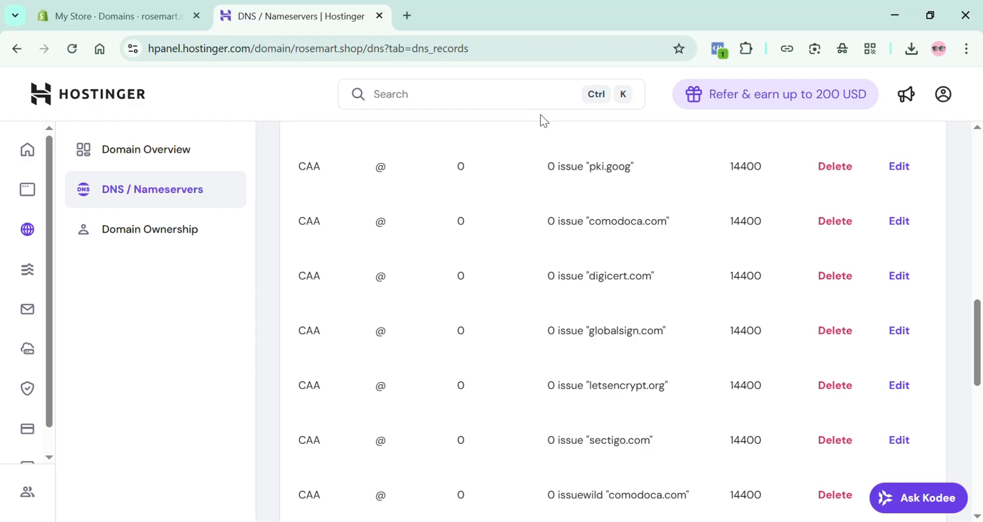
Copy the TXT domain ownership verification code from Shopify and return to Hostinger's form for adding DNS records
left_click(112, 16)
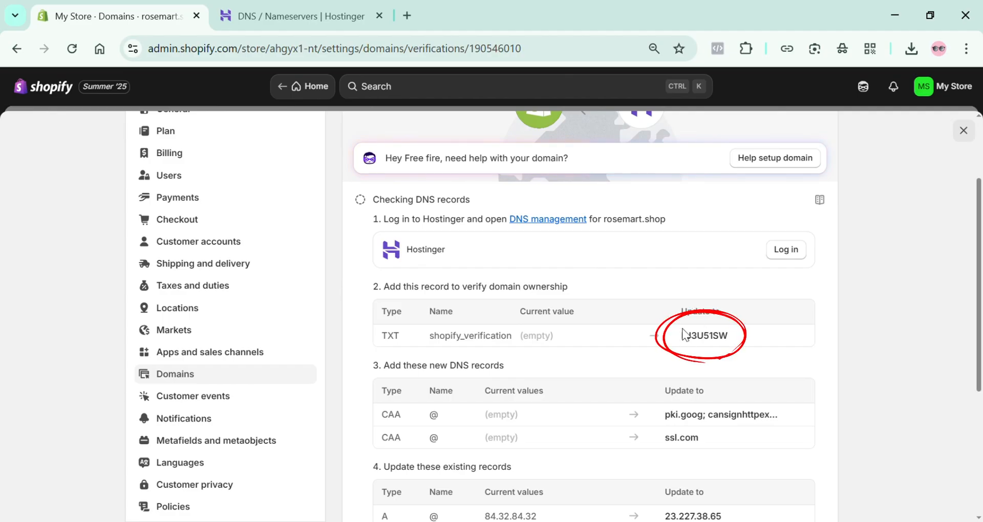
left_click_drag(682, 336, 737, 338)
key("ctrl+c")
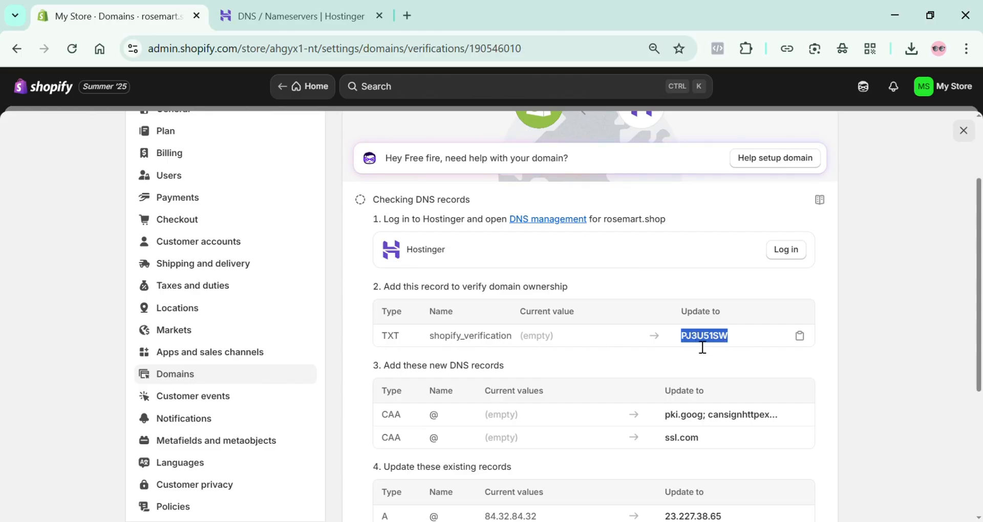
left_click(301, 16)
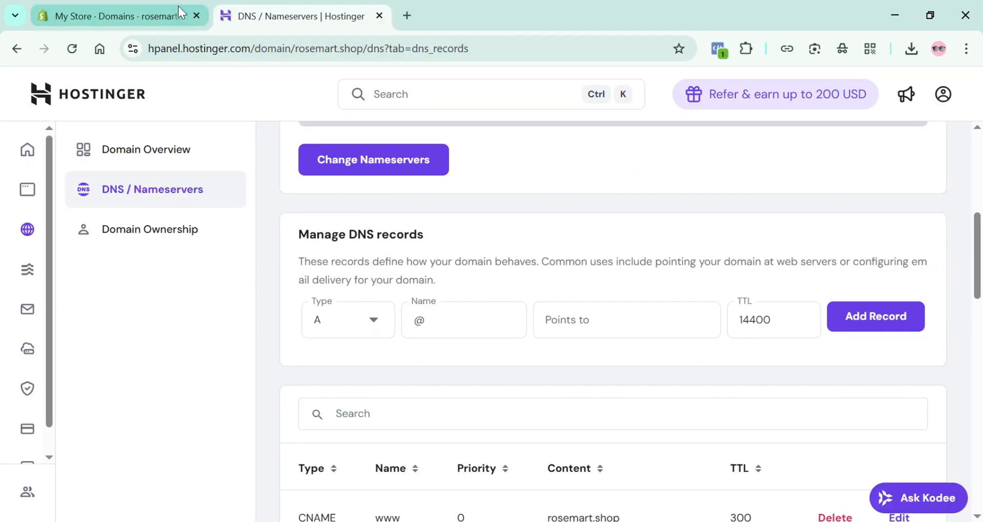
left_click(177, 9)
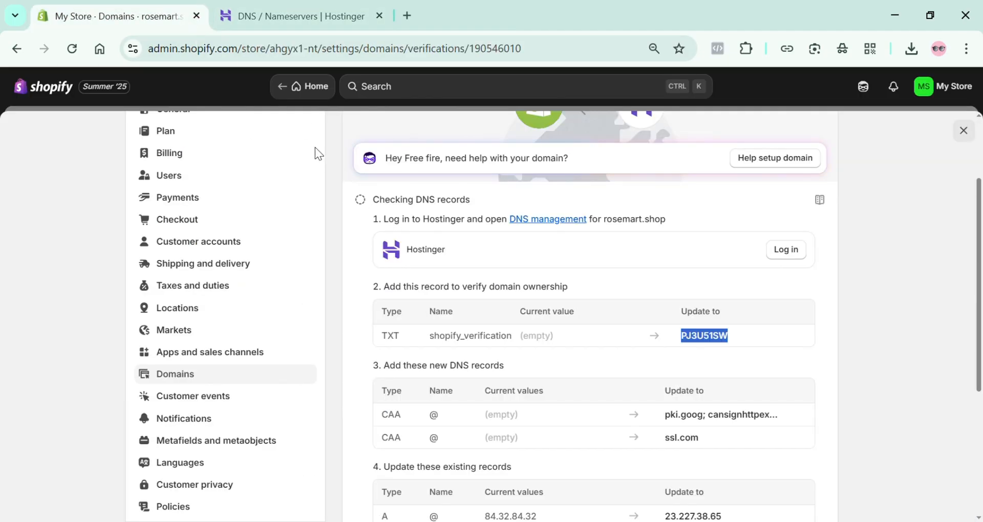
left_click(301, 16)
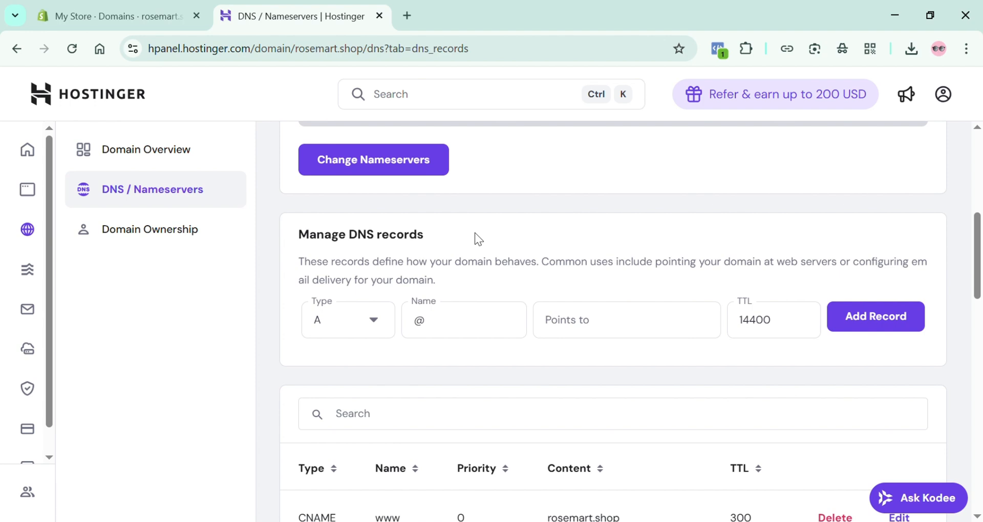
scroll(475, 233, "down", 7)
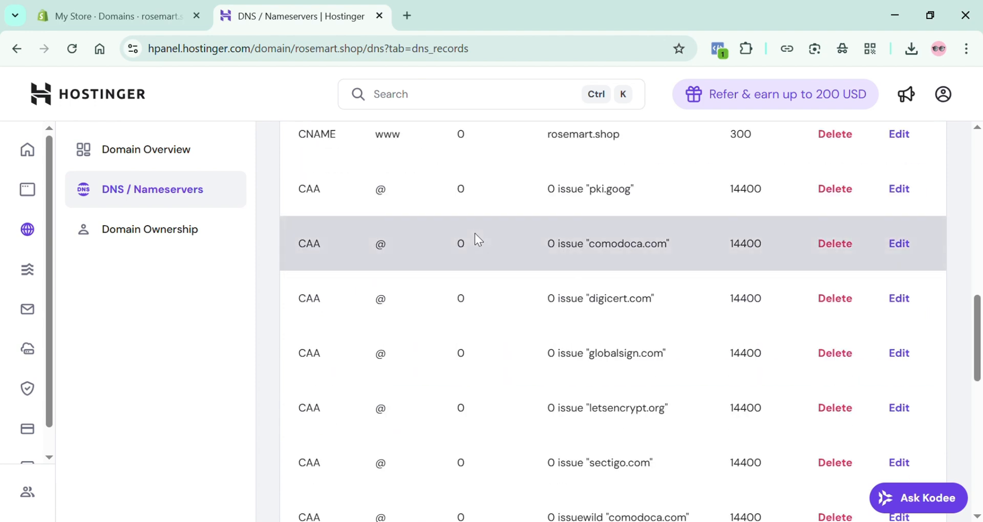
scroll(355, 232, "down", 7)
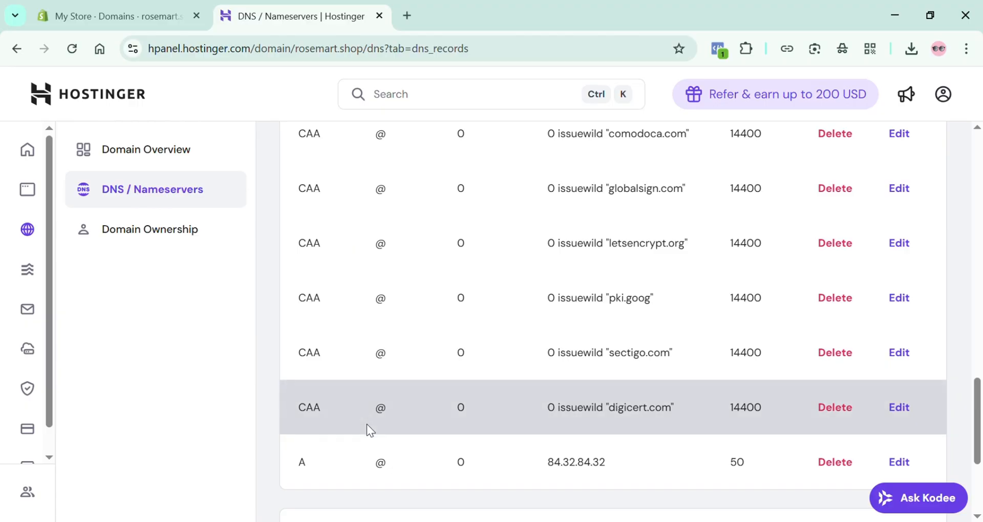
scroll(366, 424, "up", 7)
scroll(358, 380, "up", 14)
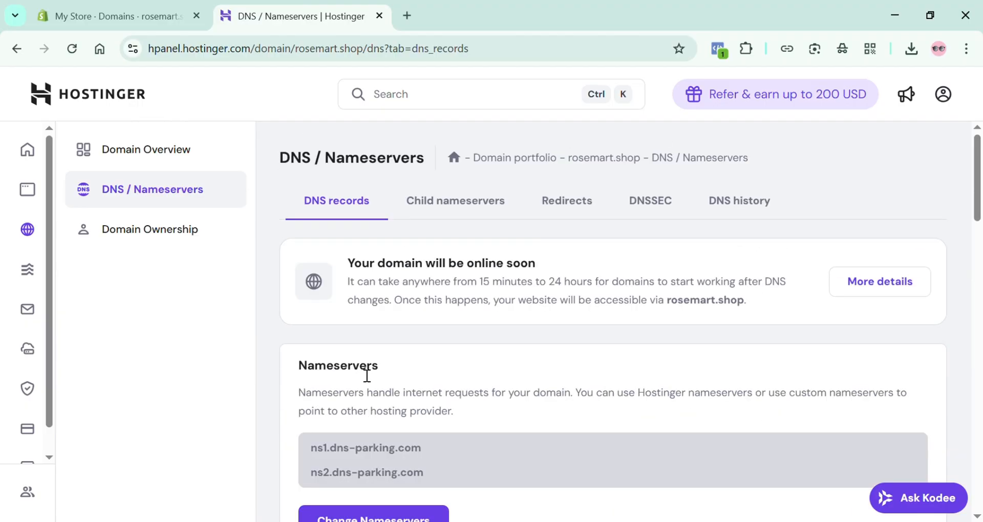
scroll(368, 370, "down", 7)
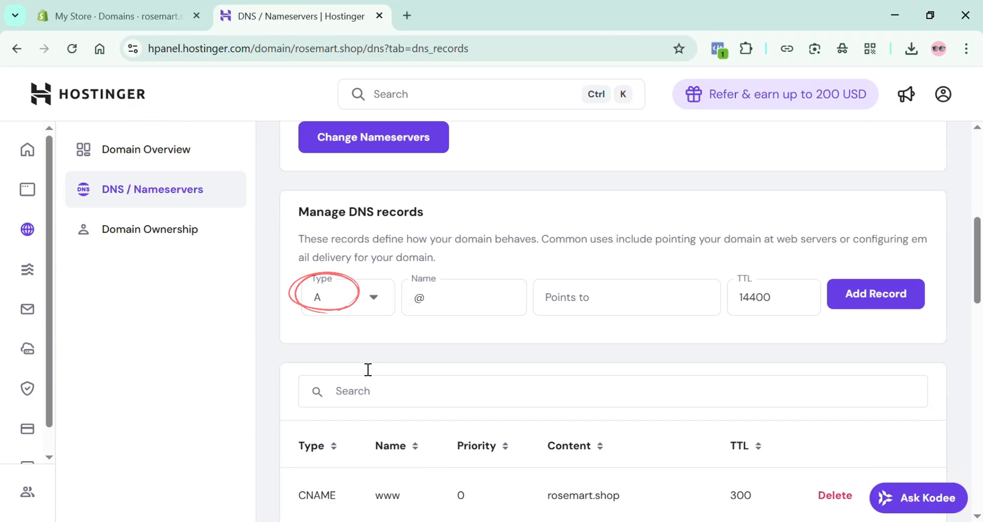
left_click(378, 301)
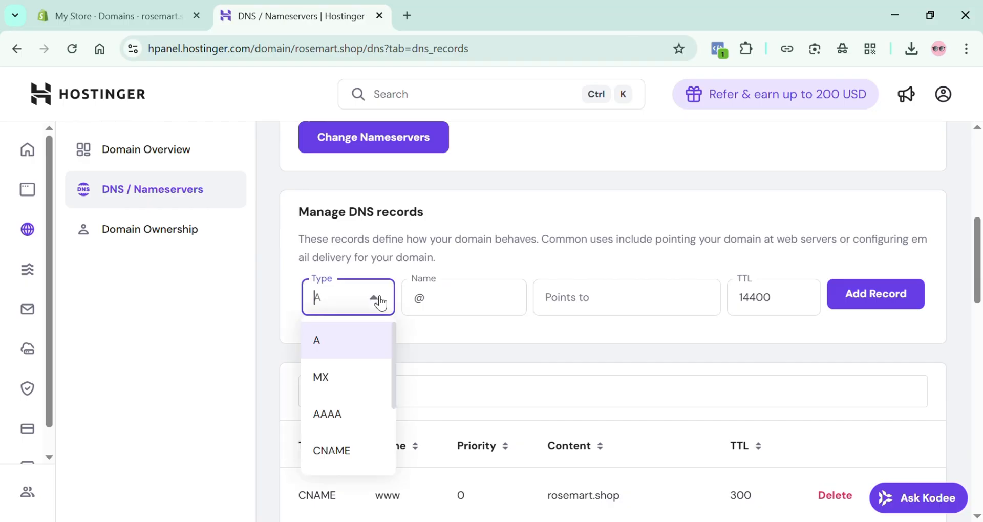
left_click(407, 330)
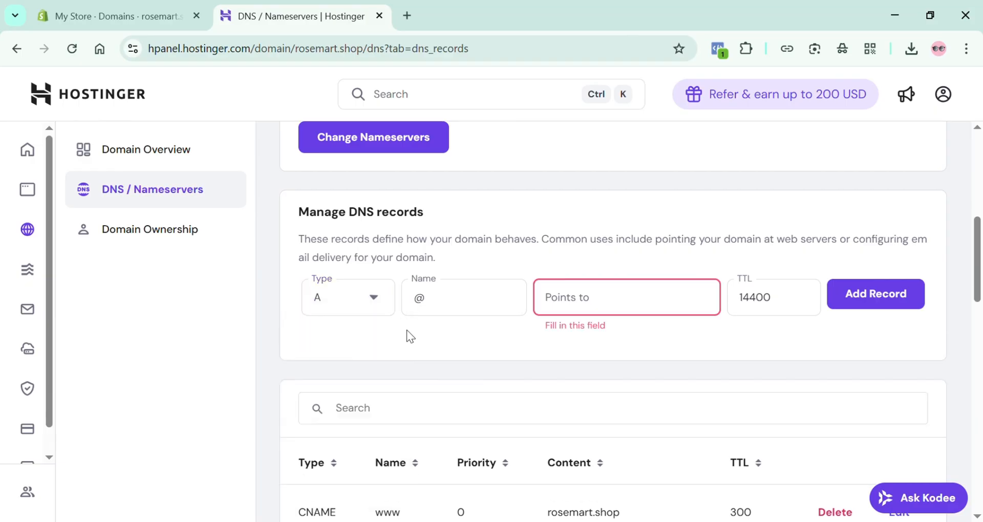
left_click(378, 306)
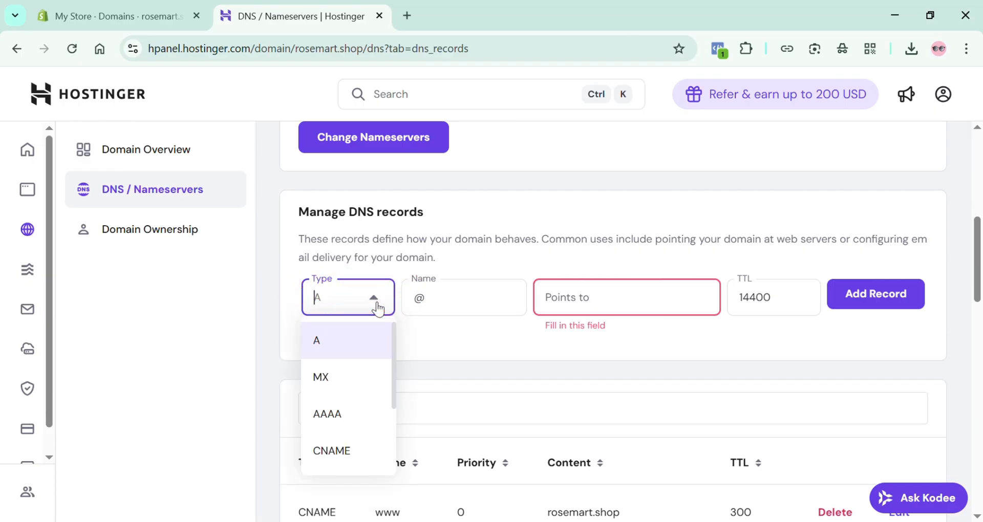
type("TXT")
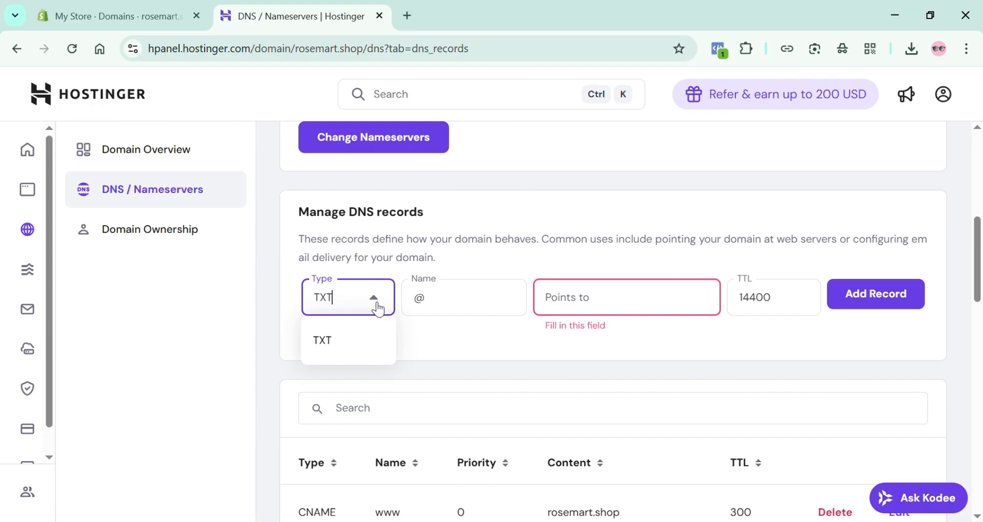
left_click(573, 313)
left_click(527, 340)
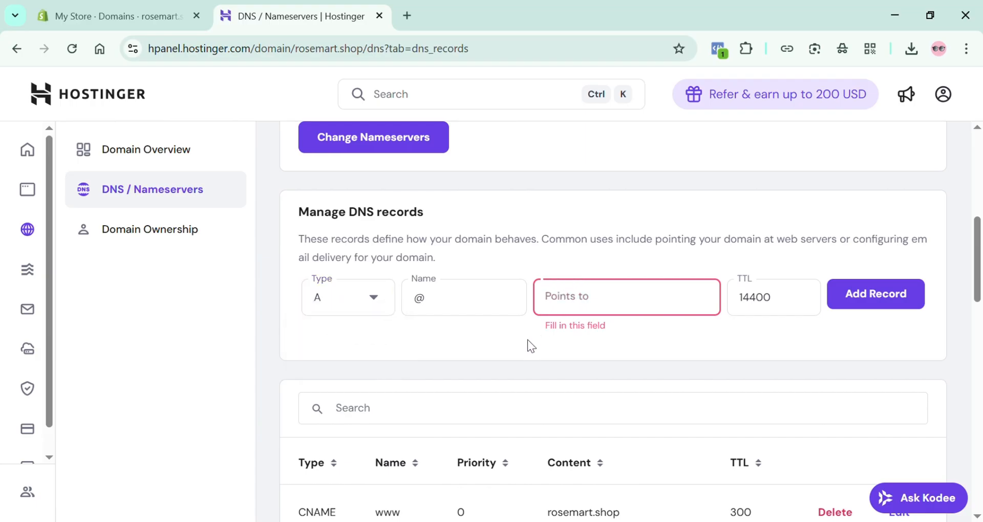
Add a TXT record with name @, the copied domain verification code as its value, and TTL 14400
left_click(560, 313)
key("ctrl+v")
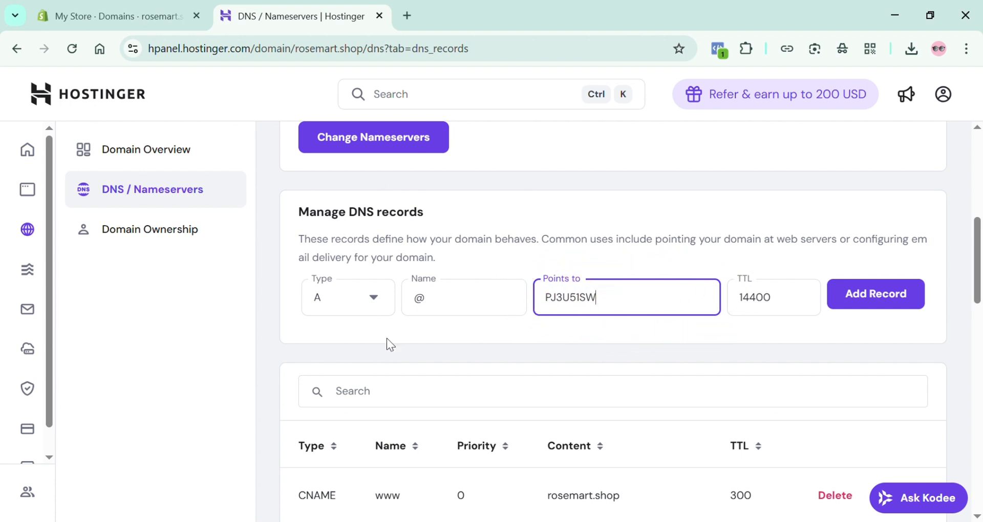
left_click(384, 300)
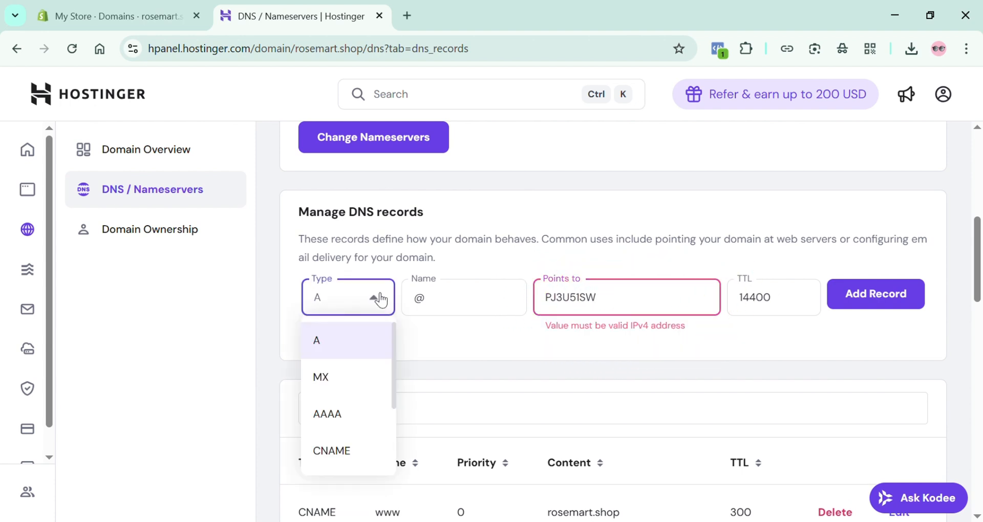
type("T")
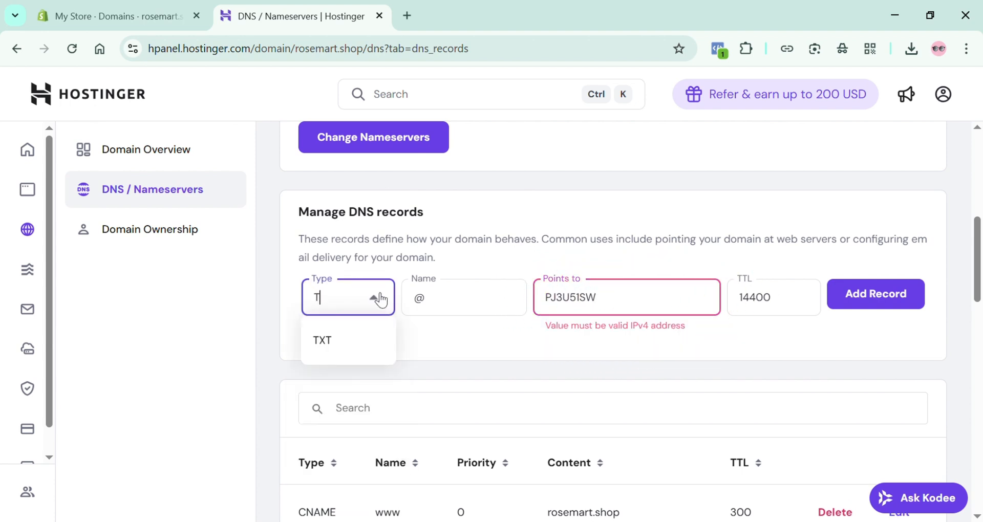
left_click(353, 339)
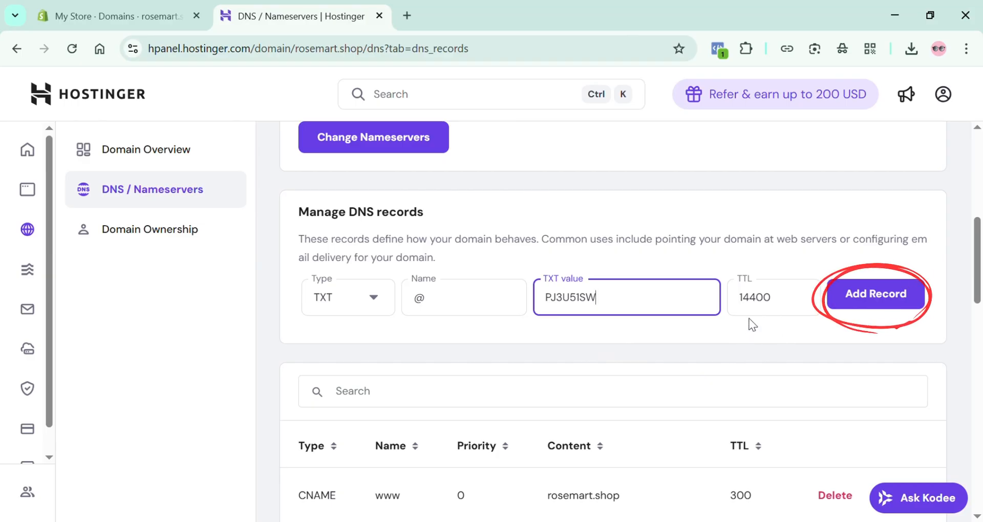
left_click(887, 299)
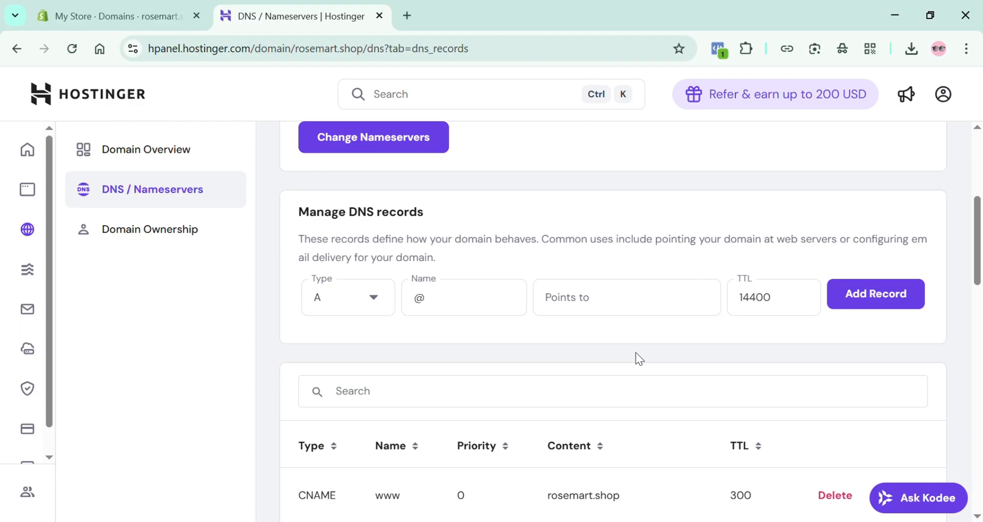
Copy the value of the first required CAA record, starting with pki.goog, from Shopify and switch back to Hostinger's DNS page
left_click(106, 3)
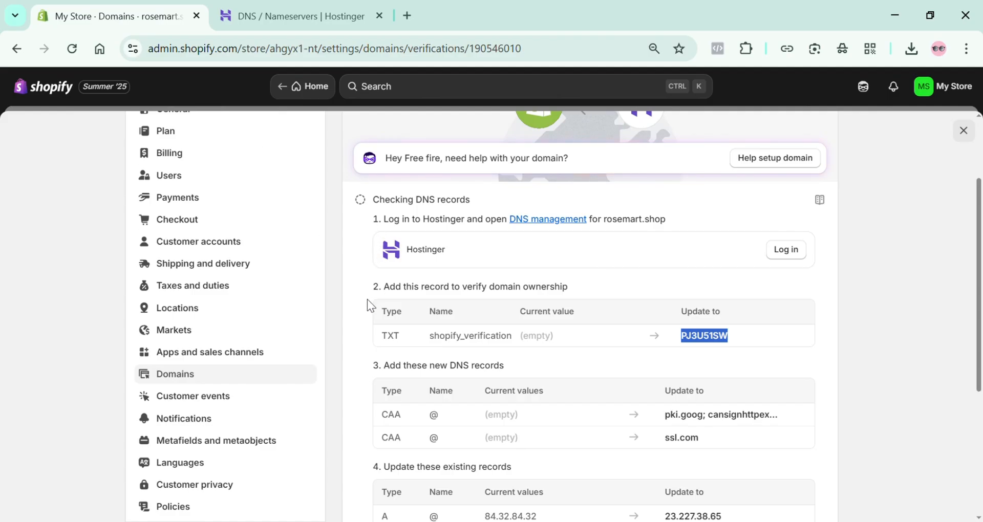
scroll(414, 347, "down", 1)
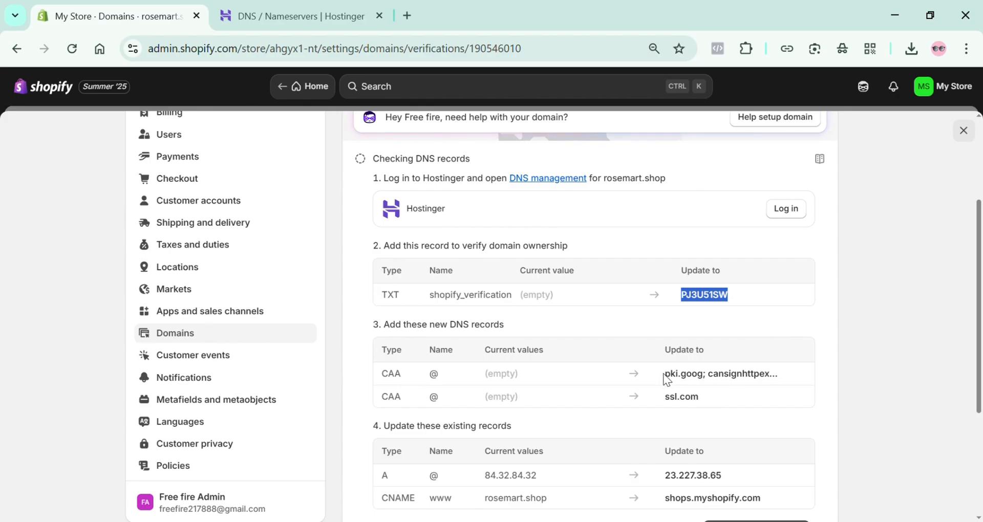
left_click_drag(665, 374, 784, 386)
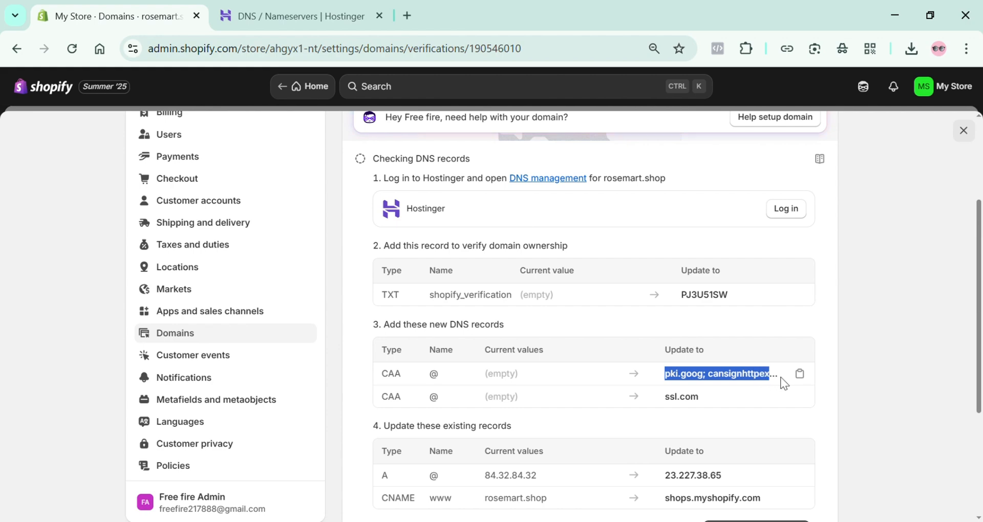
left_click(800, 374)
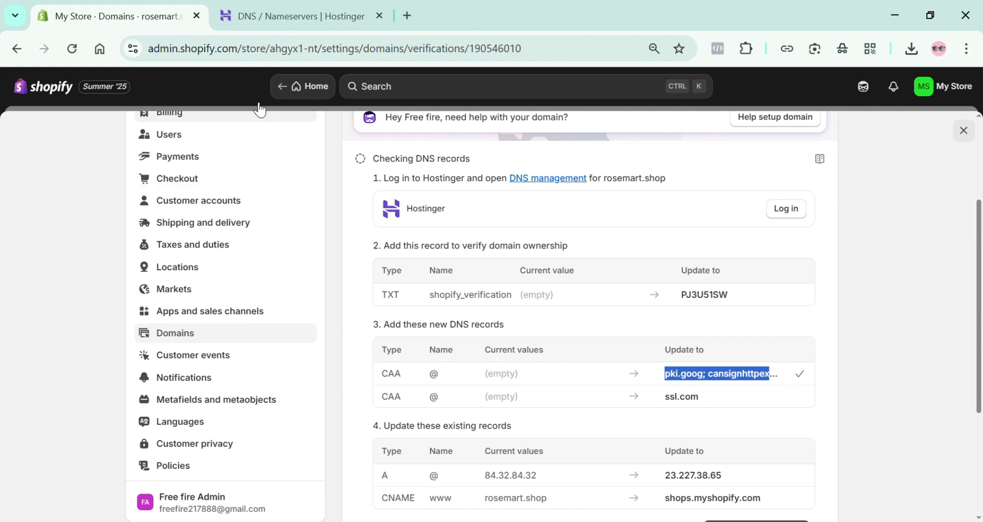
left_click(287, 17)
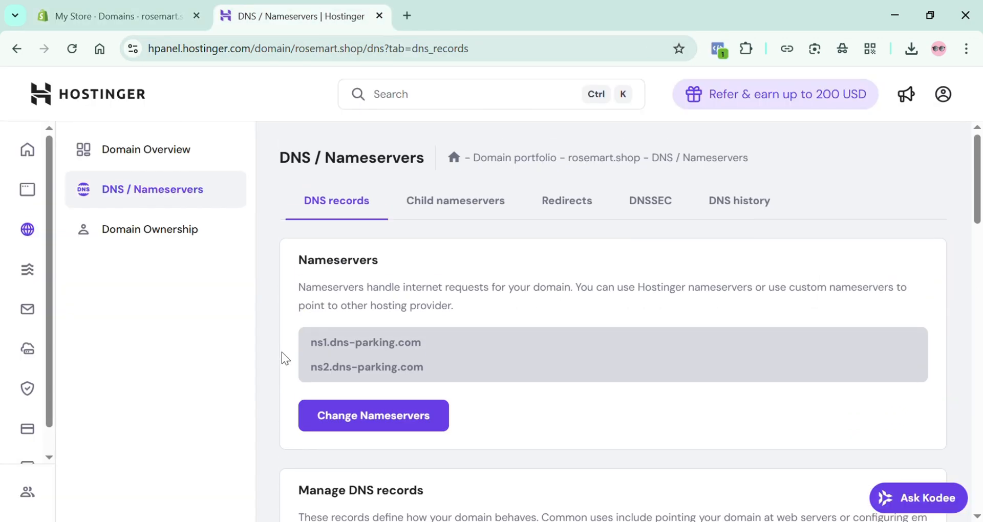
Edit the CAA issuewild record for comodoca.com and update its CA domain to pki.goog; cansignhttpexchanges=yes
scroll(281, 352, "down", 5)
scroll(288, 360, "down", 8)
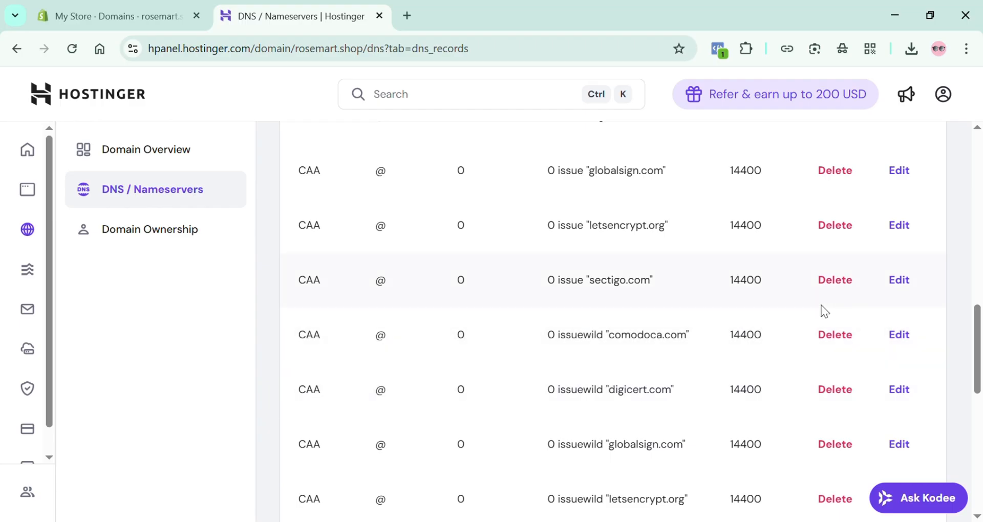
left_click(900, 335)
left_click(277, 288)
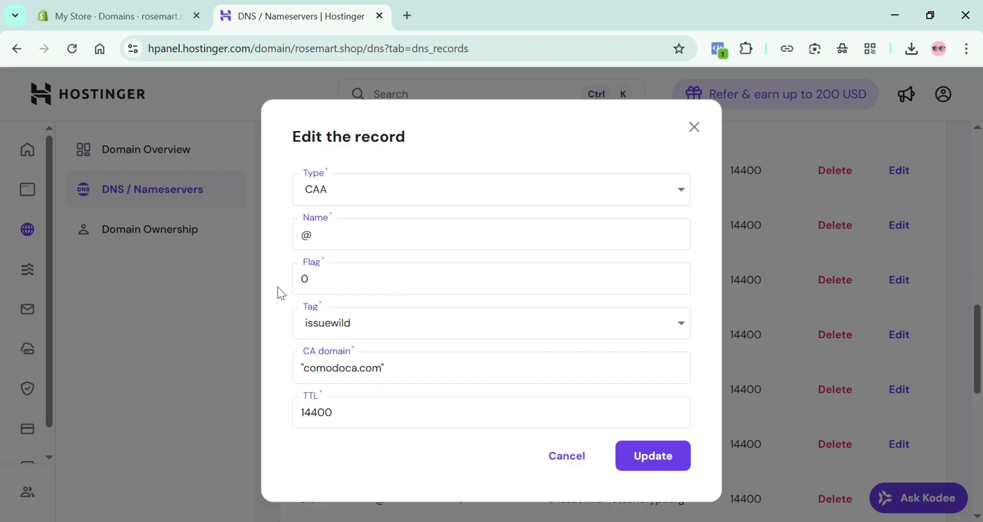
left_click(402, 376)
key("BackSpace")
key("BackSpace")
key("BackSpace")
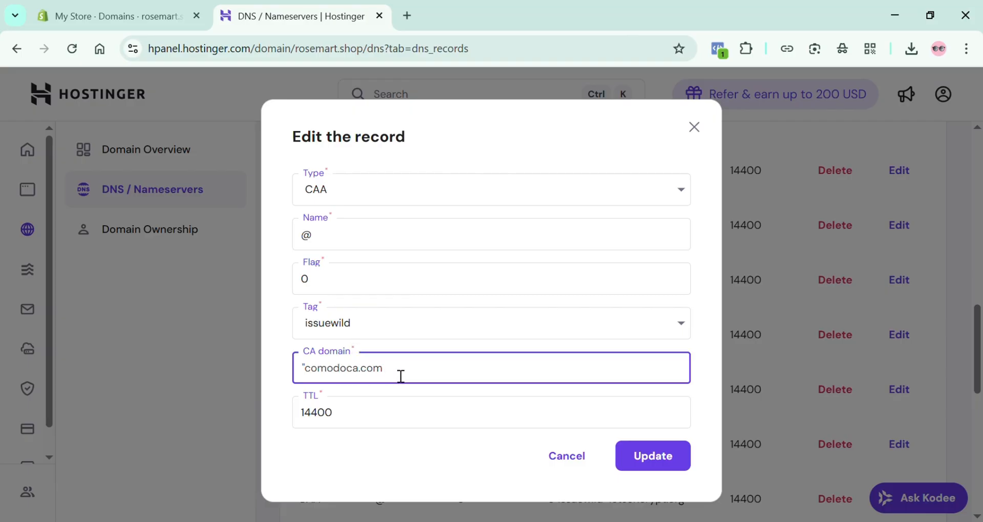
key("BackSpace")
key("BackSpace")
key("BackSpace")
key("BackSpace")
key("BackSpace")
key("BackSpace")
key("BackSpace")
key("BackSpace")
key("BackSpace")
key("BackSpace")
key("BackSpace")
key("ctrl+v")
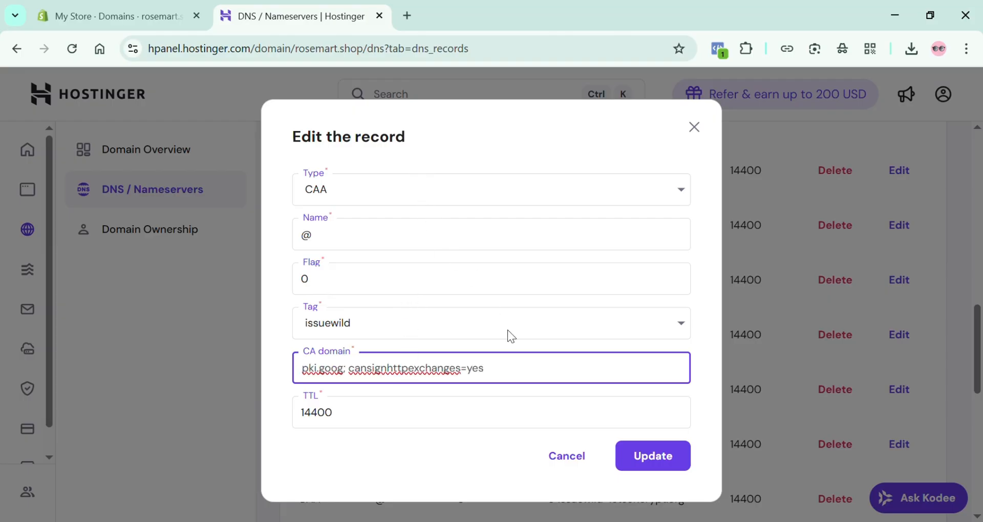
left_click(644, 452)
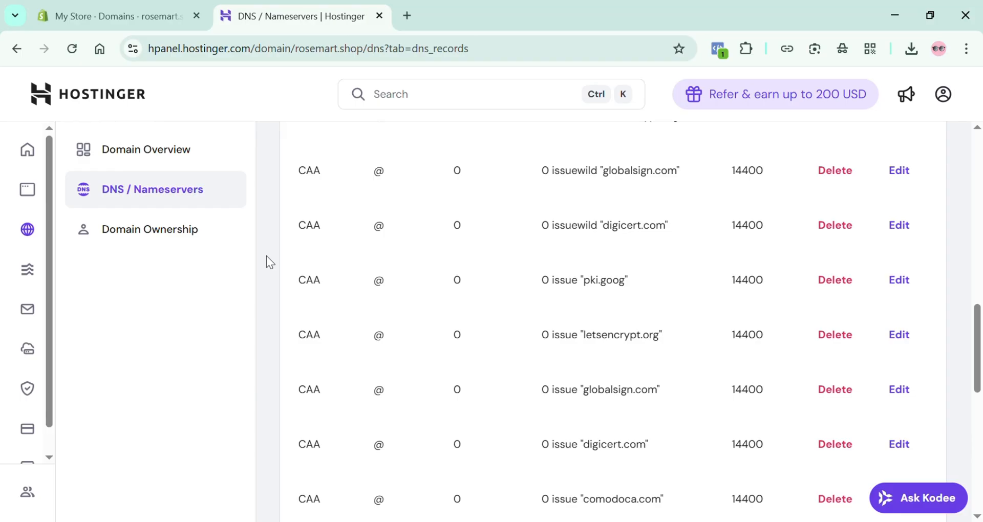
Copy the second required CAA value, ssl.com, from Shopify's domain setup page and return to Hostinger's DNS records
left_click(165, 23)
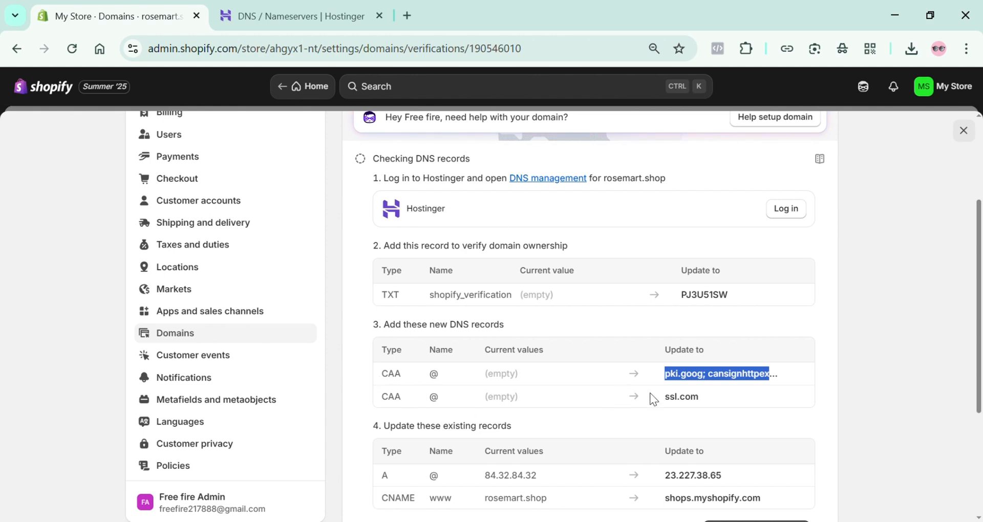
mouse_move(709, 399)
left_click_drag(705, 400, 667, 404)
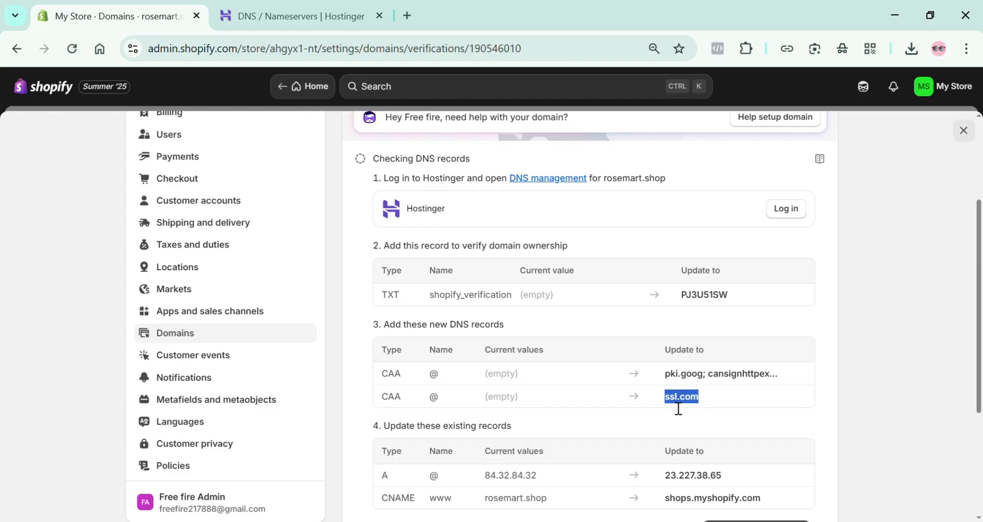
left_click(800, 398)
left_click(272, 2)
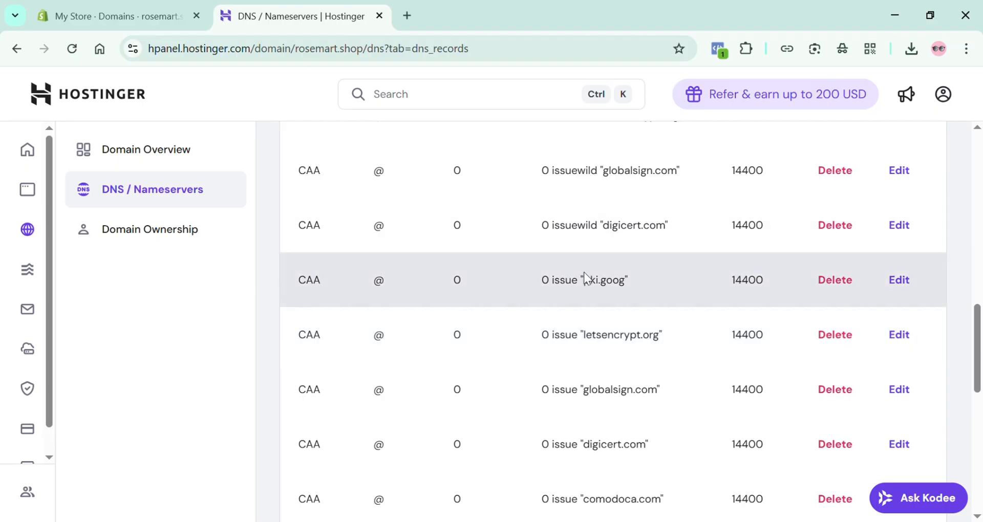
Edit the CAA issue record for pki.goog and update its CA domain to ssl.com
left_click(899, 280)
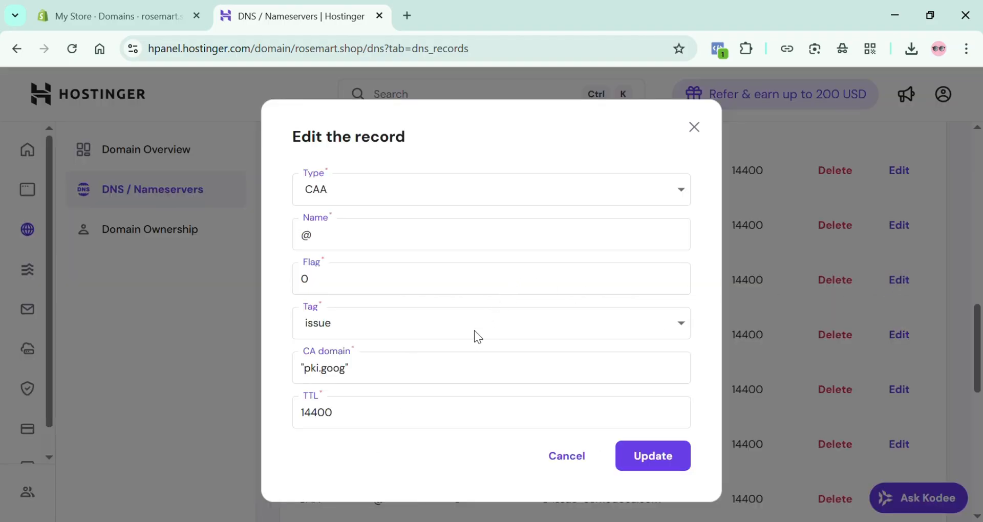
left_click(451, 377)
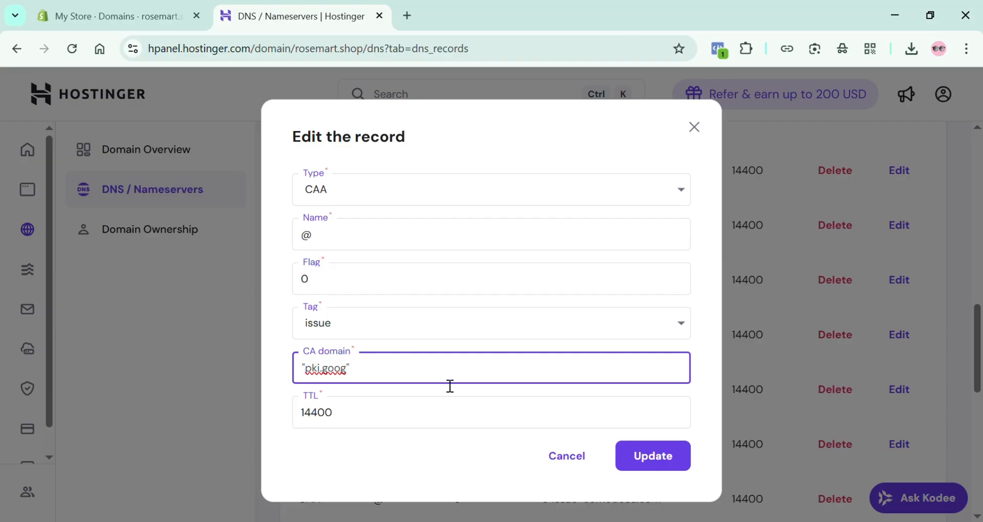
key("BackSpace")
key("BackSpace")
key("BackSpace")
key("BackSpace")
key("BackSpace")
key("BackSpace")
key("BackSpace")
key("BackSpace")
key("BackSpace")
key("BackSpace")
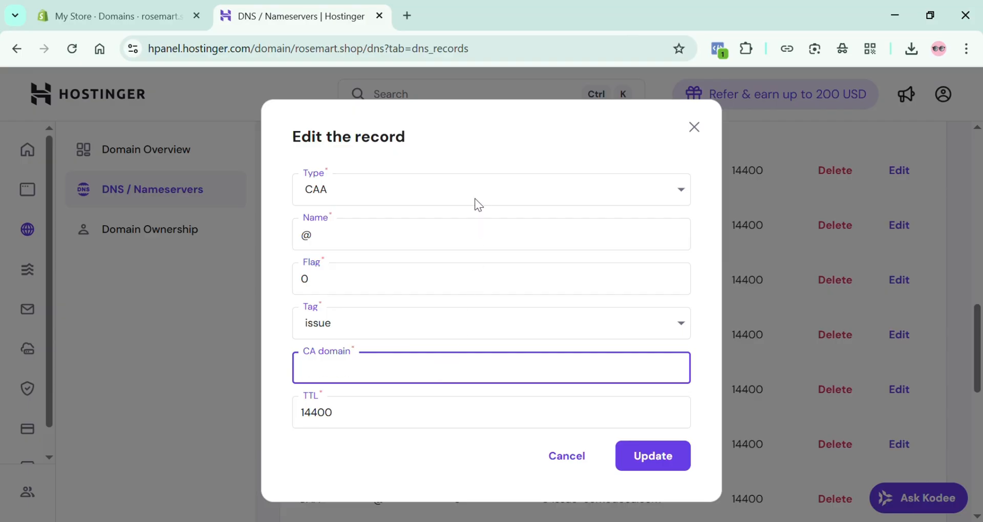
key("ctrl+v")
left_click(654, 461)
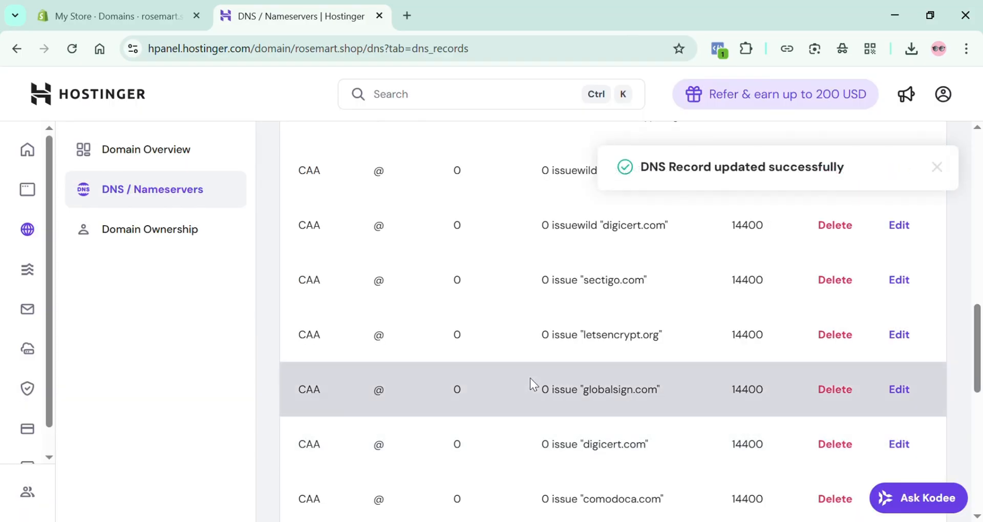
Copy the required A record value 23.227.38.65 from Shopify's list of existing records and switch back to Hostinger
left_click(167, 29)
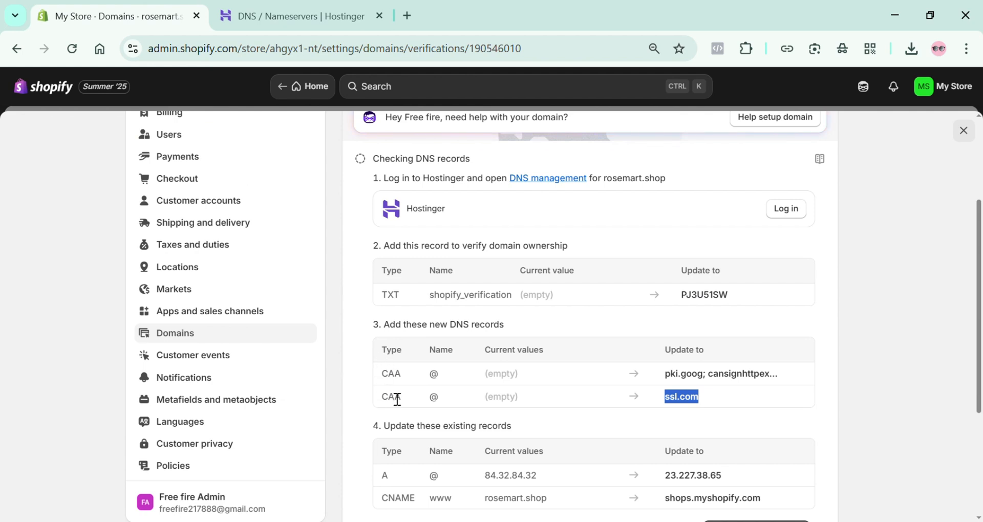
left_click(380, 431)
scroll(379, 431, "down", 2)
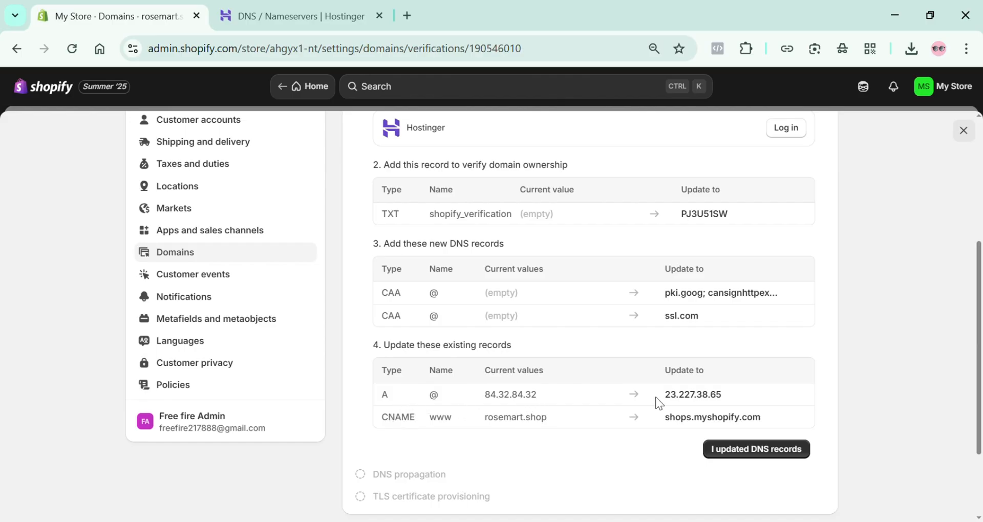
left_click_drag(656, 395, 739, 411)
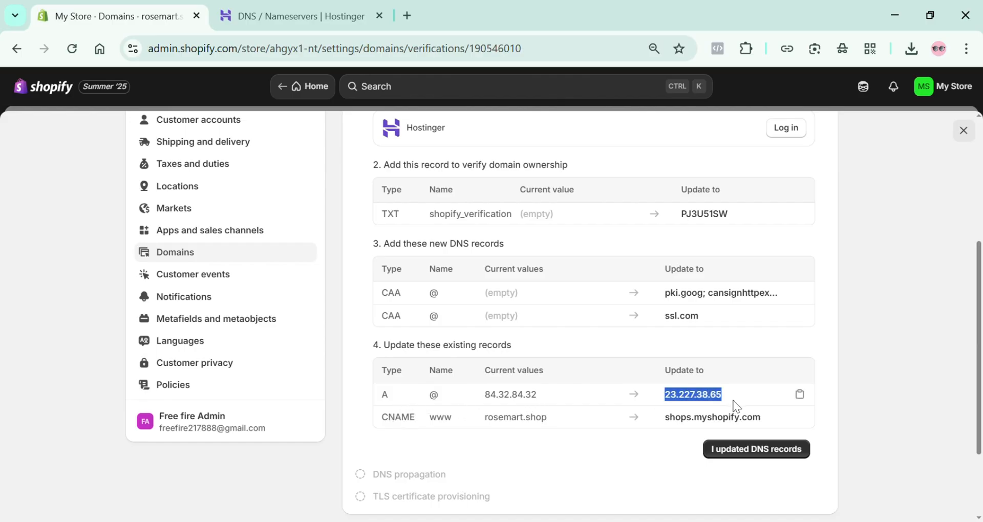
left_click(799, 395)
left_click(324, 20)
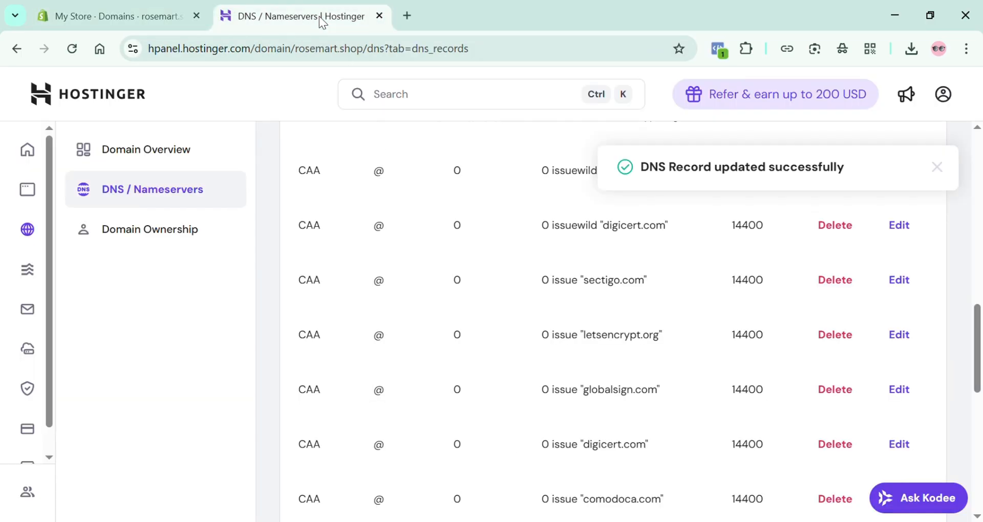
In the form for adding DNS records, set the A record for @ to point to 23.227.38.65
scroll(266, 262, "up", 10)
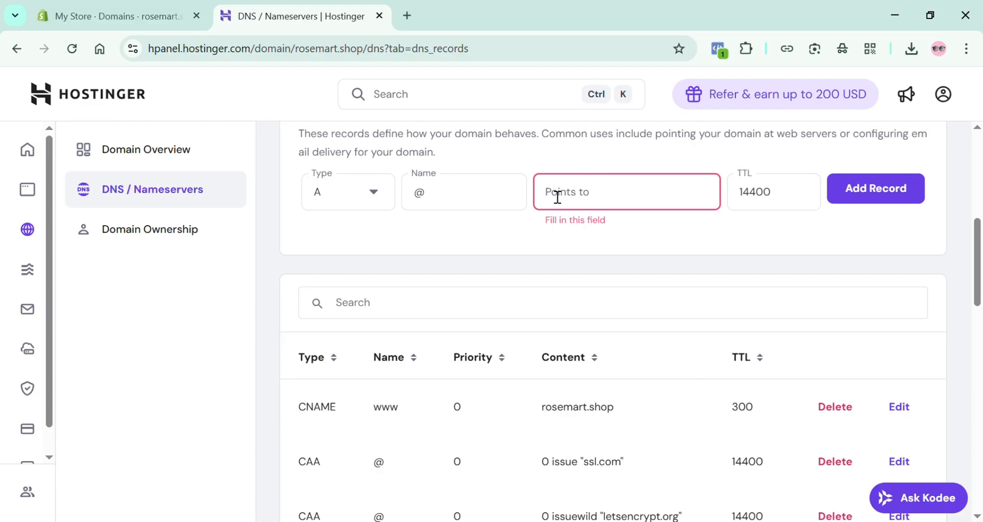
left_click(574, 196)
key("ctrl+v")
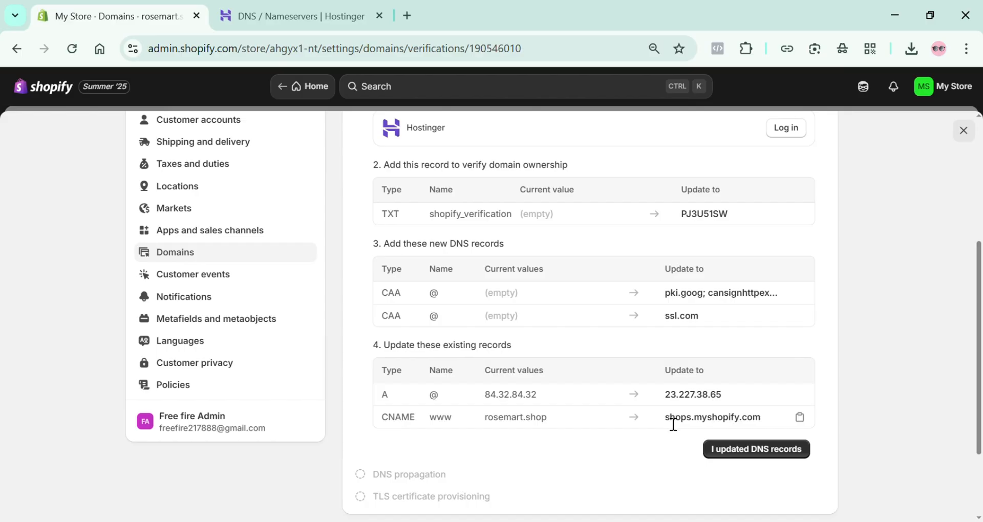
Copy the required CNAME value shops.myshopify.com from Shopify and return to Hostinger's DNS records
left_click_drag(667, 423, 738, 425)
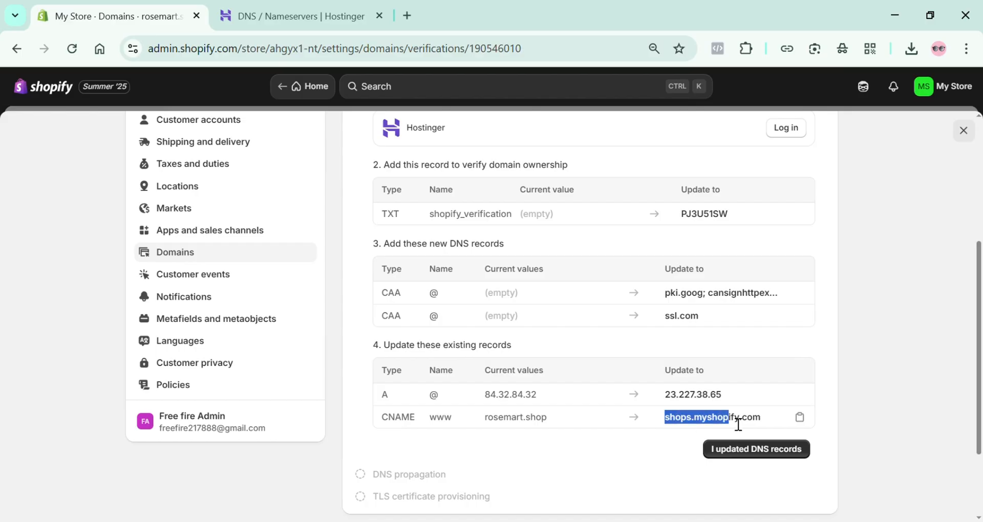
left_click(800, 418)
left_click(236, 16)
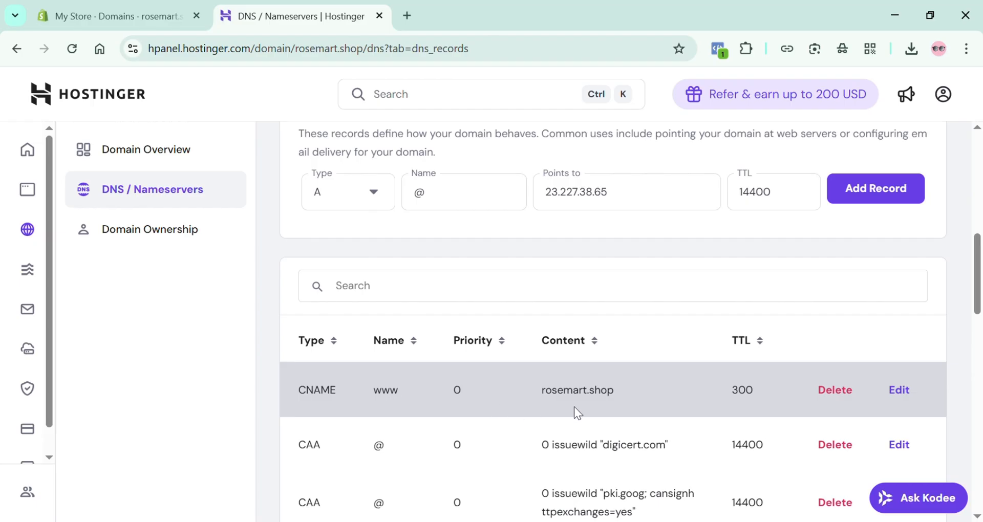
Edit the www CNAME record and update its target to shops.myshopify.com
left_click(910, 393)
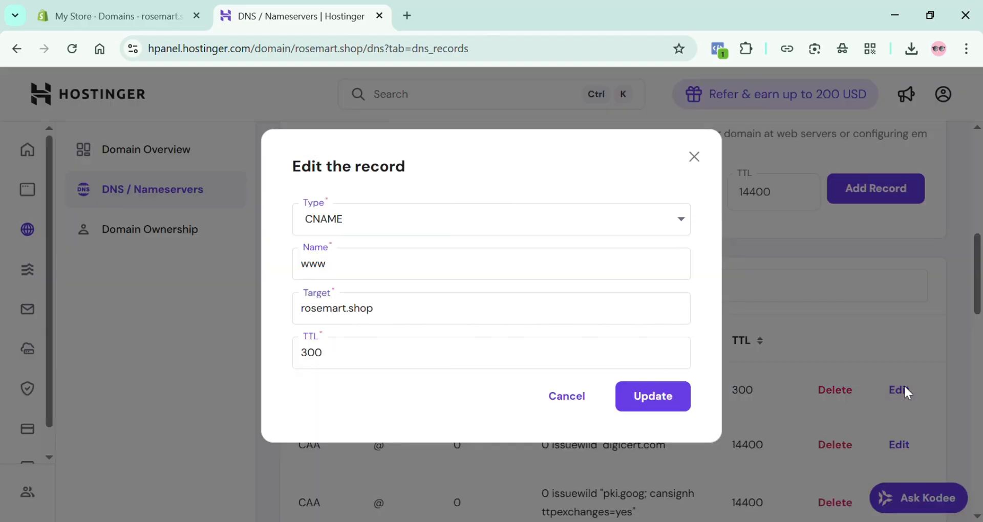
left_click(415, 319)
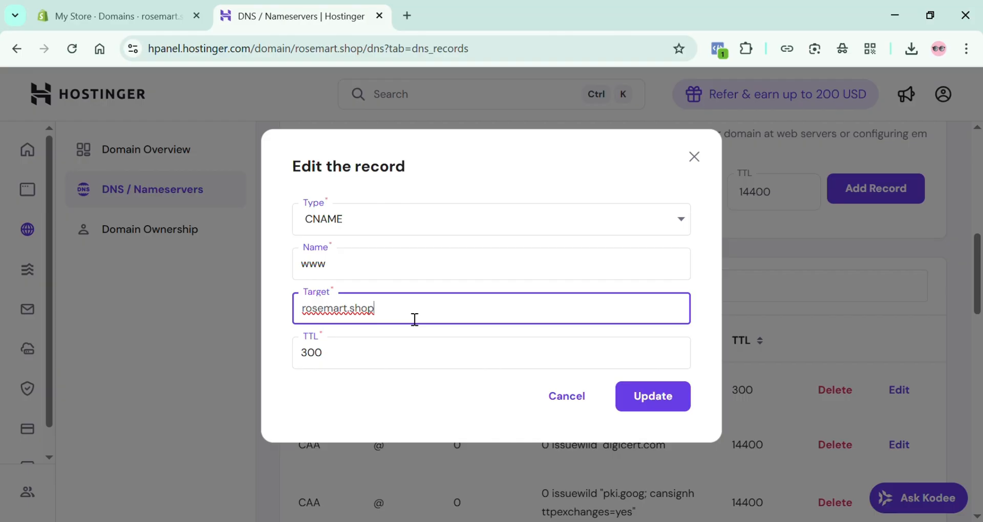
key("BackSpace")
key("BackSpace")
key("BackSpace")
key("BackSpace")
key("BackSpace")
key("BackSpace")
key("BackSpace")
key("BackSpace")
key("BackSpace")
key("BackSpace")
key("BackSpace")
key("BackSpace")
key("BackSpace")
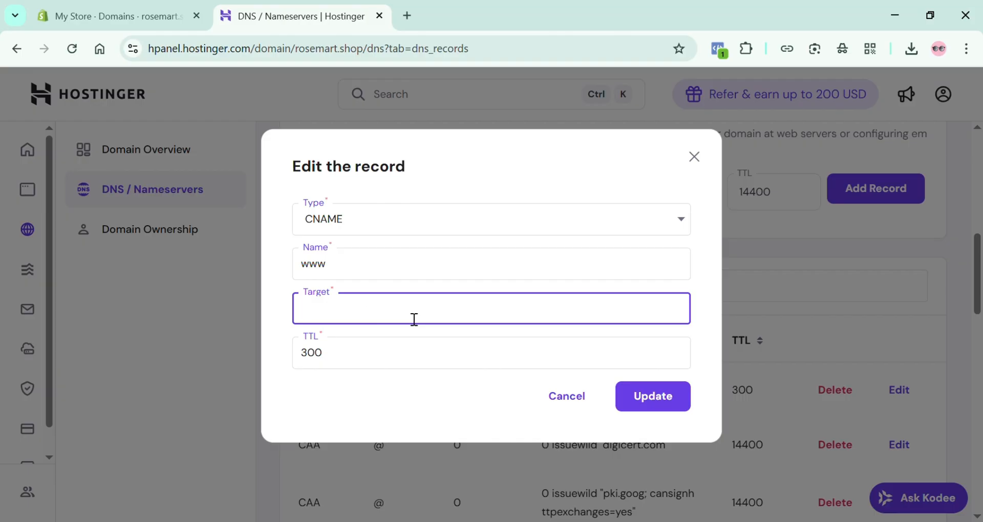
key("ctrl+v")
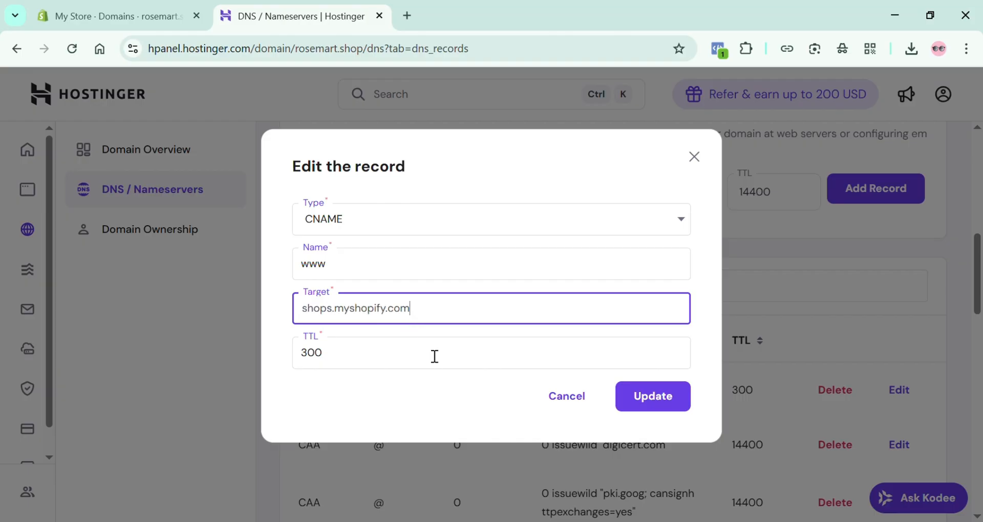
left_click(643, 402)
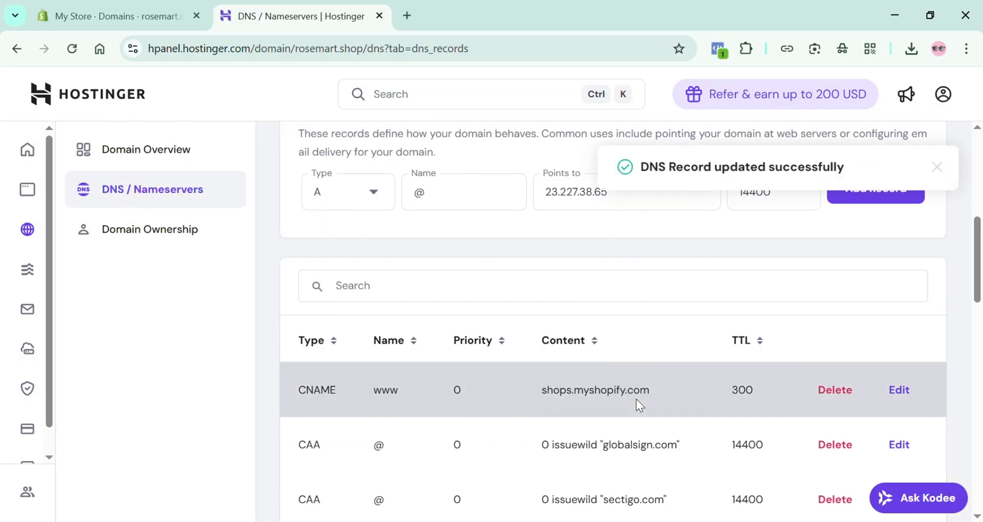
Compare the records in Hostinger with Shopify's instructions and confirm in Shopify that the DNS records have been updated
key("ctrl+Tab")
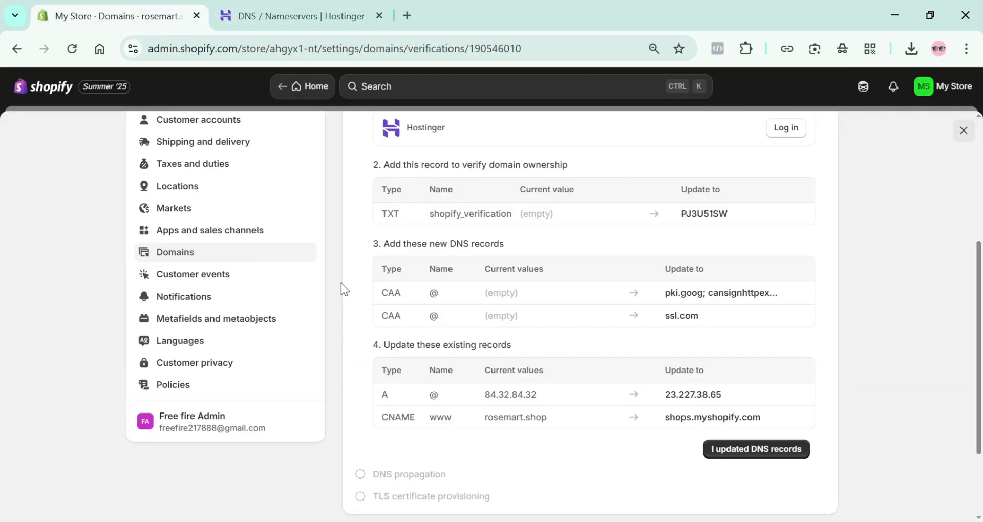
left_click(307, 16)
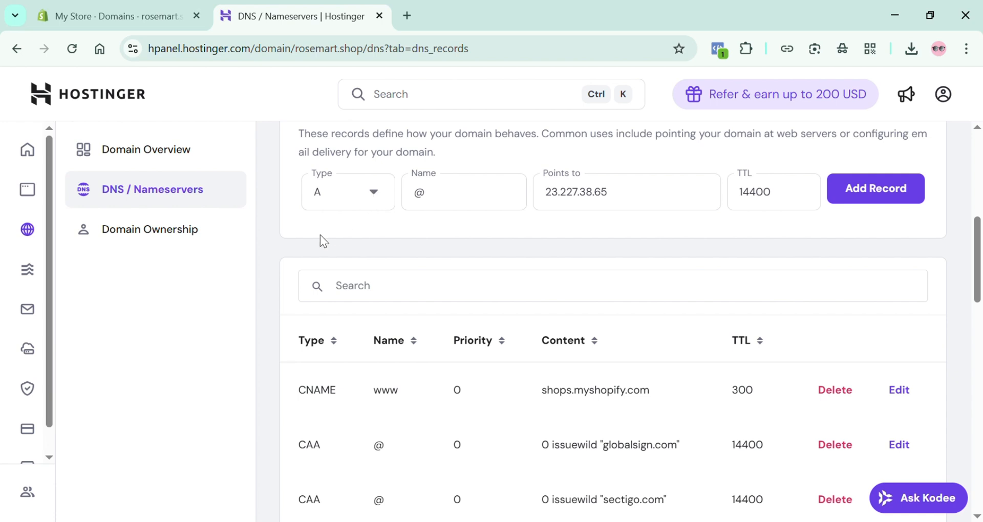
left_click(145, 15)
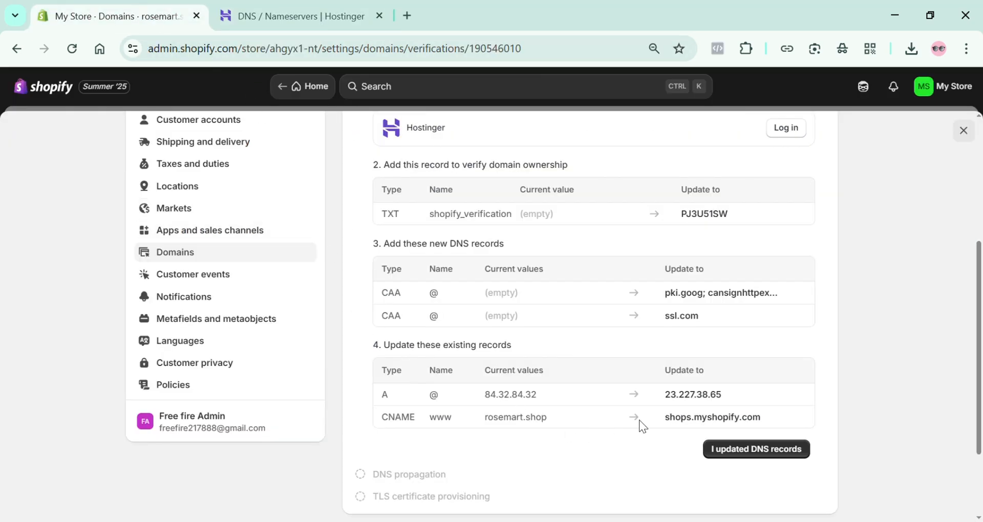
left_click(744, 453)
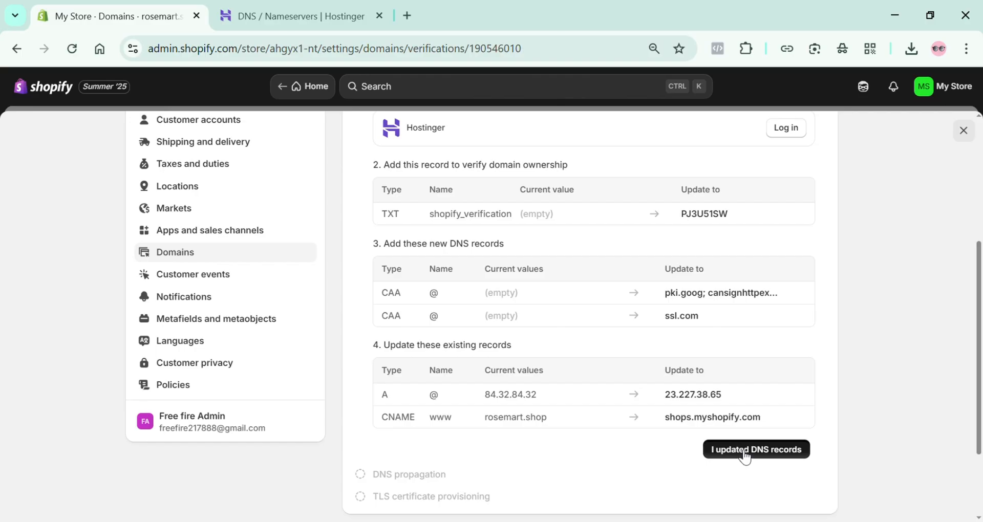